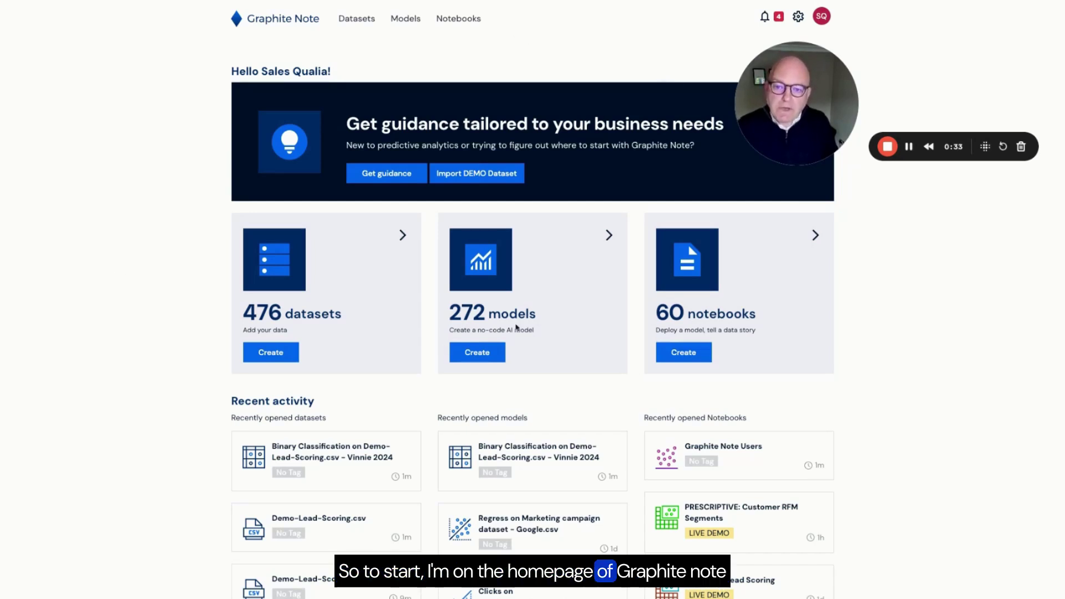
- Consult the Lead-Scoring demo dataset's tutorial, import the dataset and open its data
click(491, 174)
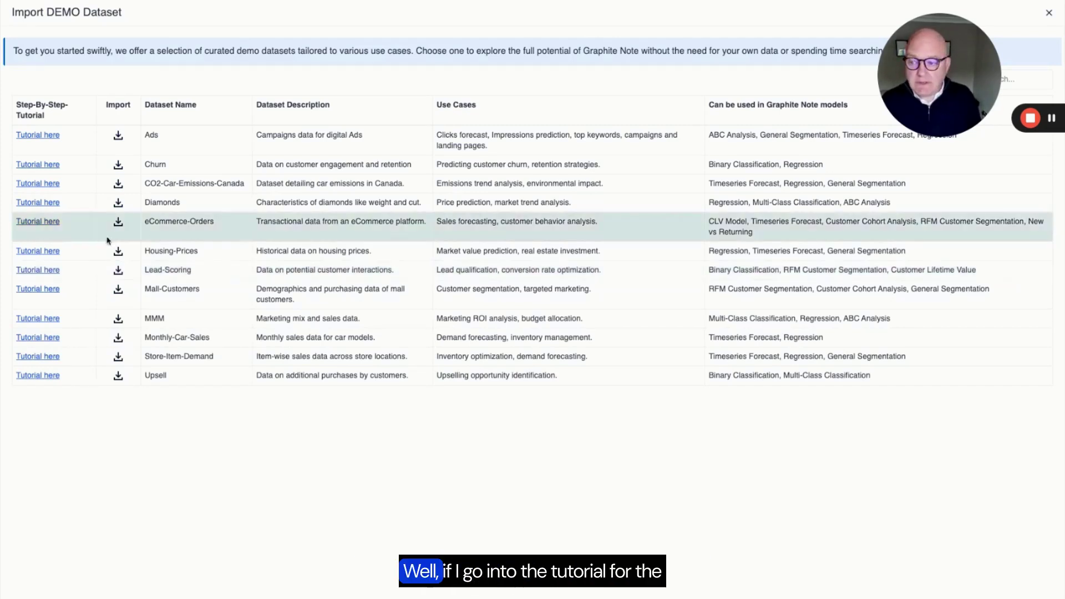
click(38, 270)
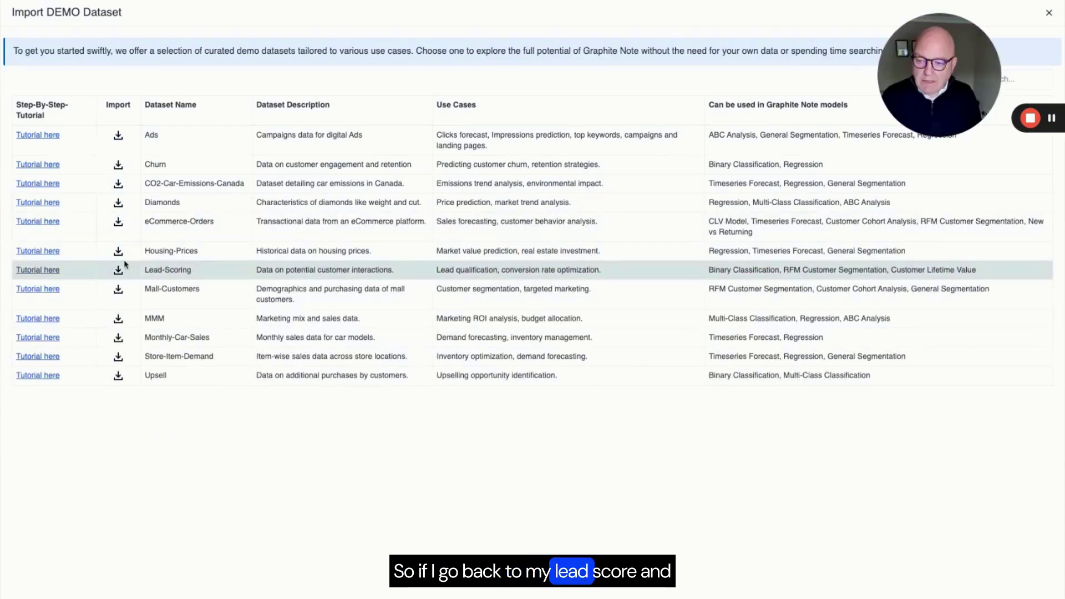
click(118, 270)
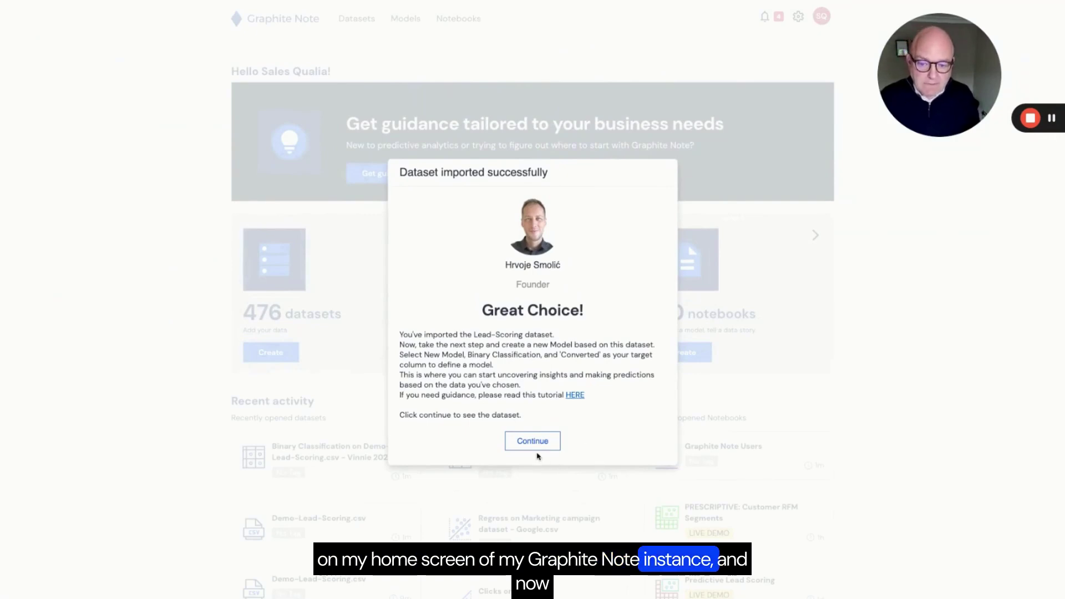
click(536, 446)
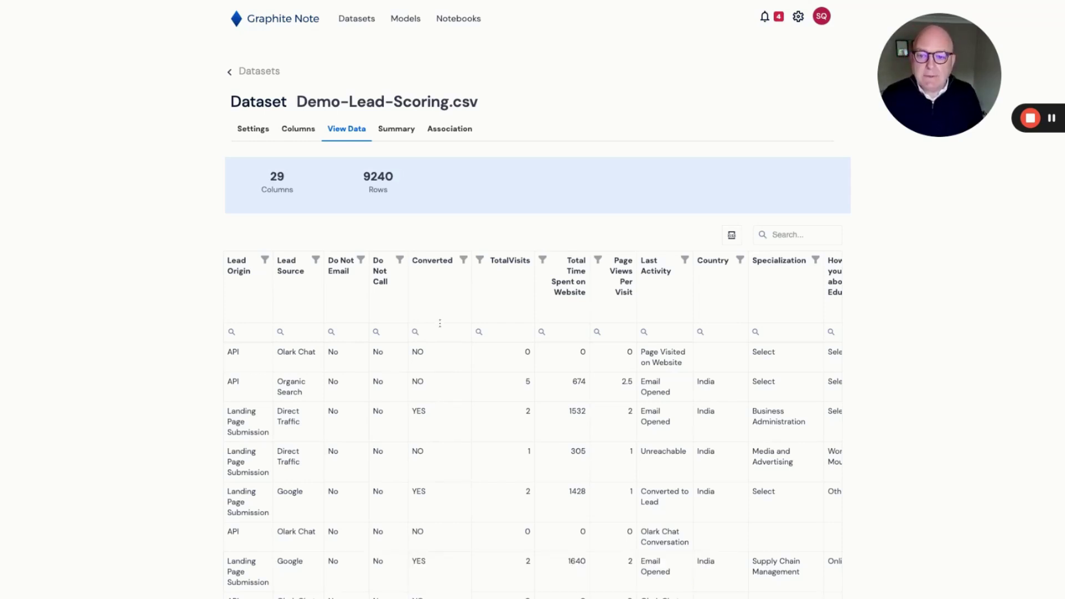
- Start a new Binary Classification model using the most recently imported Demo-Lead-Scoring.csv dataset
click(412, 22)
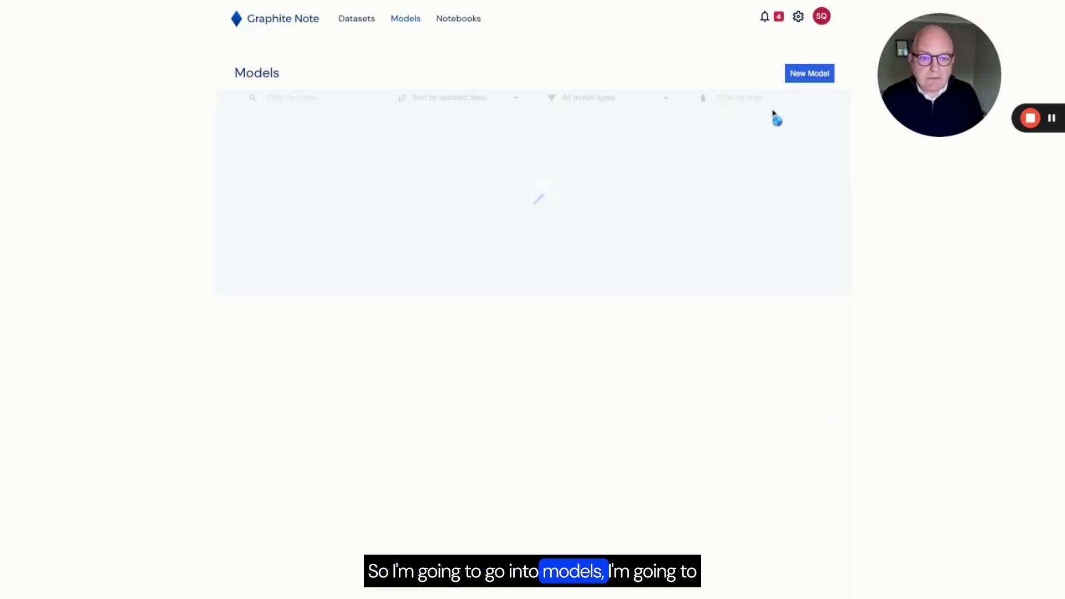
click(806, 74)
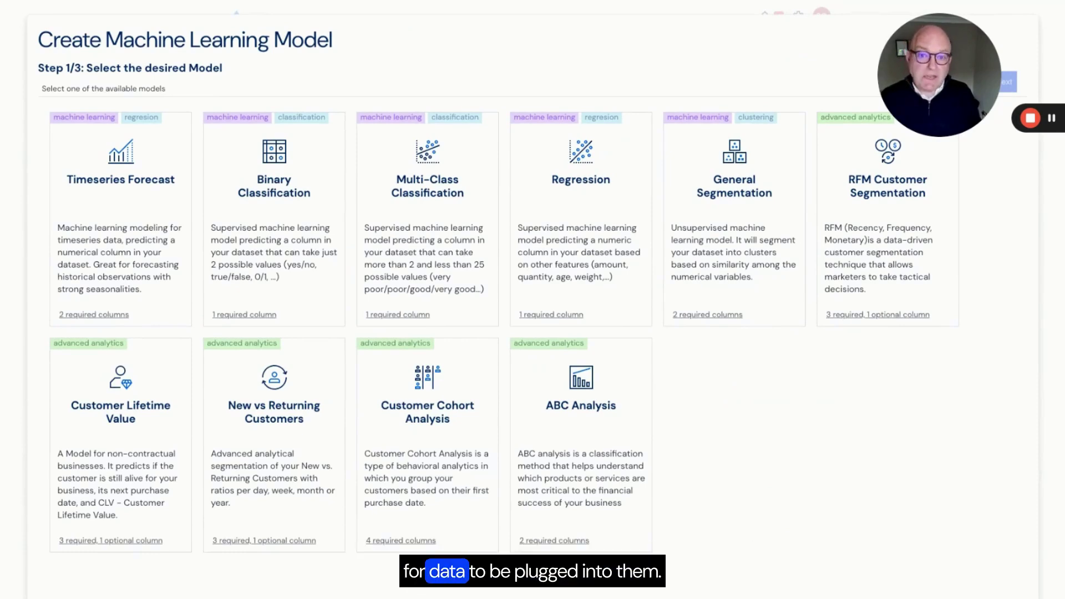
click(307, 198)
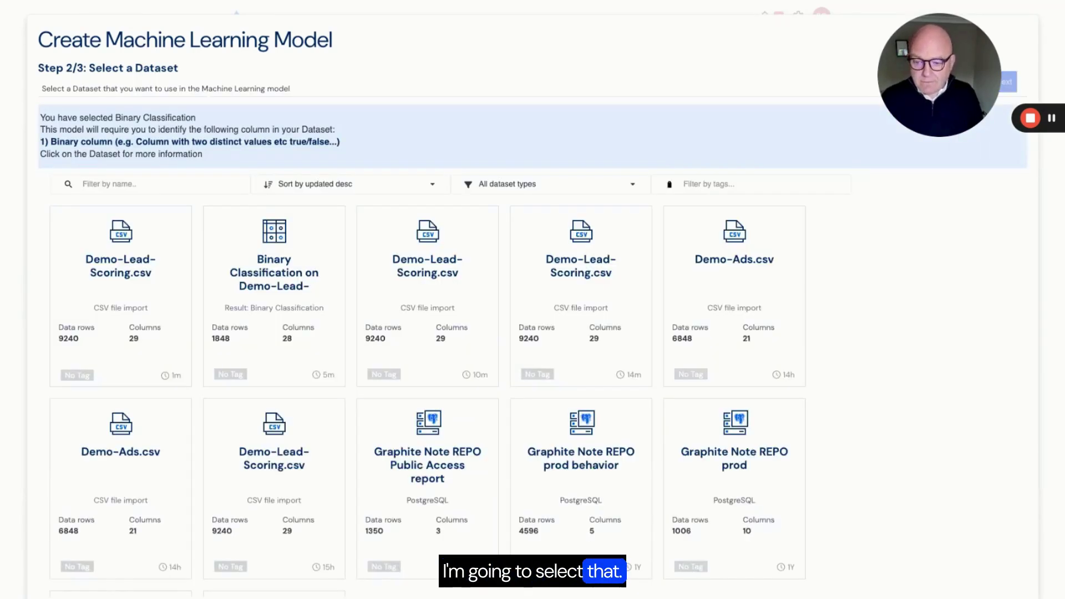
mouse_move(169, 377)
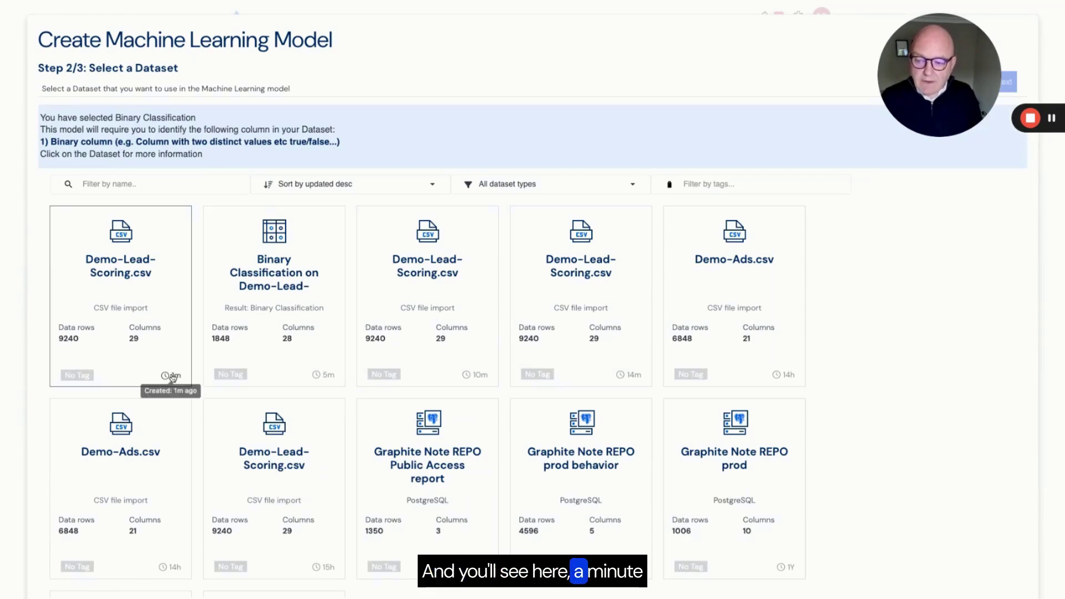
click(120, 264)
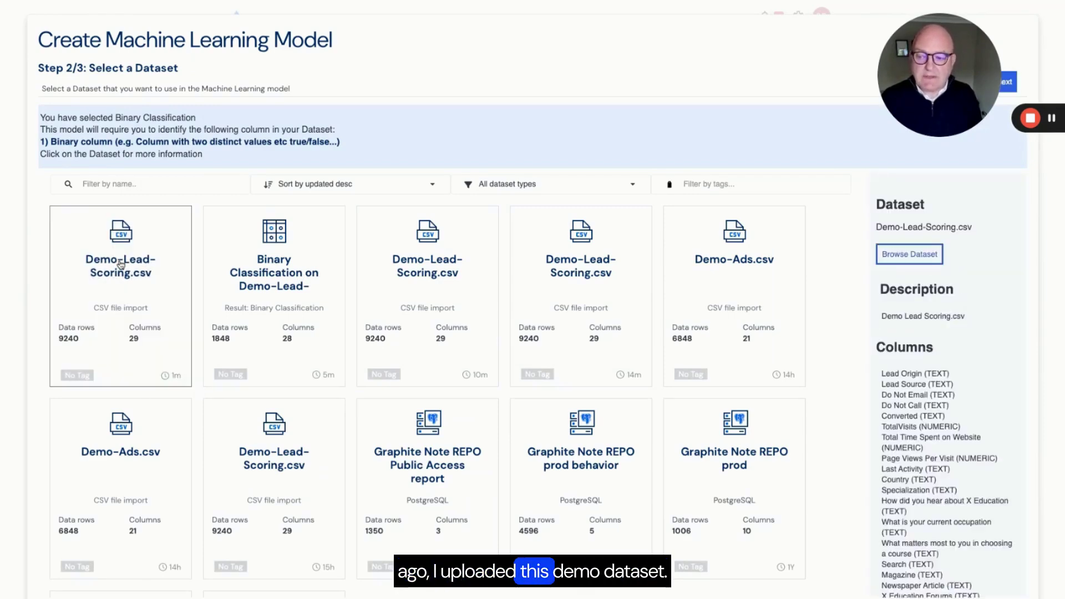
click(1008, 88)
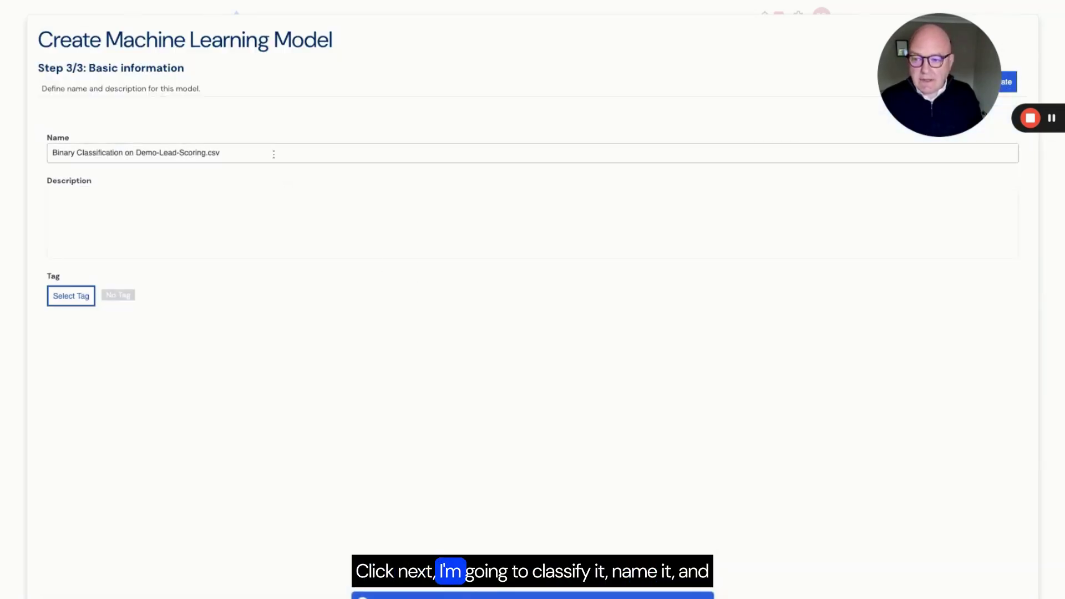
- Append a hyphen, the owner's first name and "2024 1" to the default model name and create the model
click(273, 153)
text(- Vinnie 2024 1)
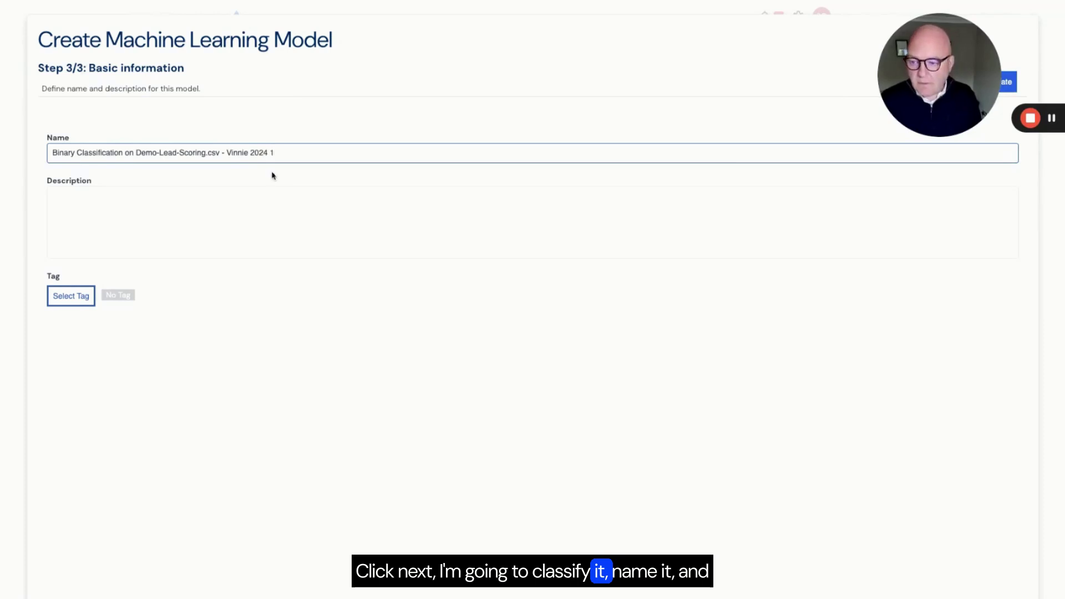
click(1001, 79)
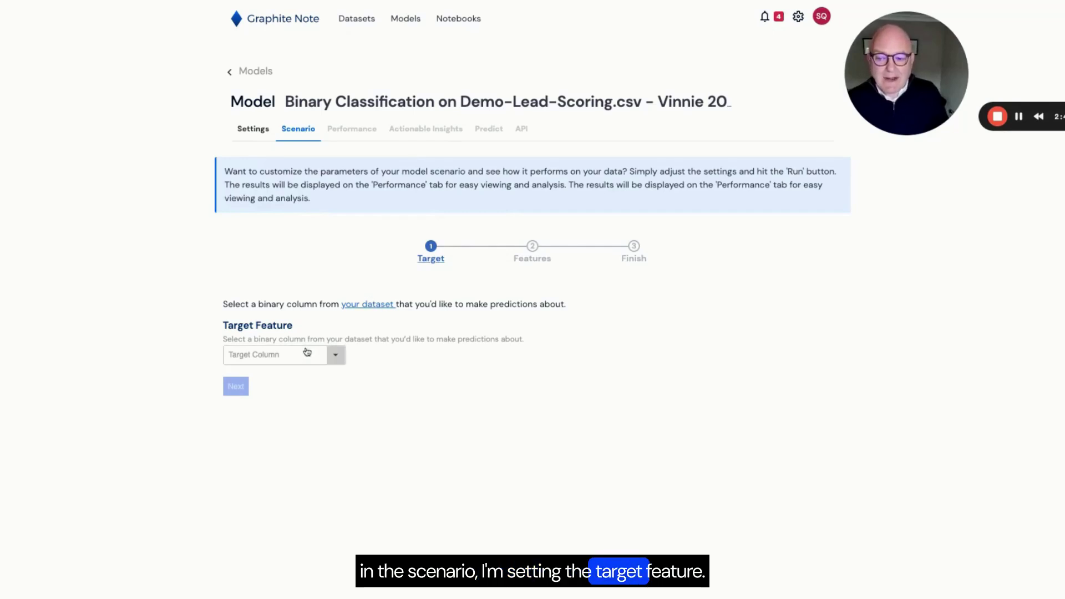
- Set Converted as the target column, keep all suggested model features selected and run the training scenario
click(336, 356)
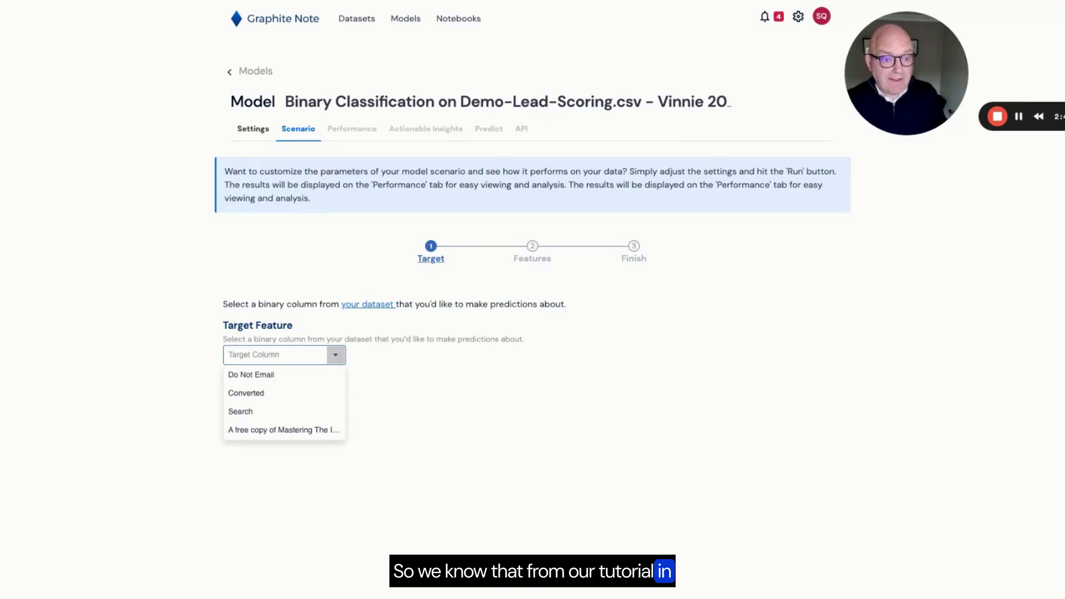
click(294, 392)
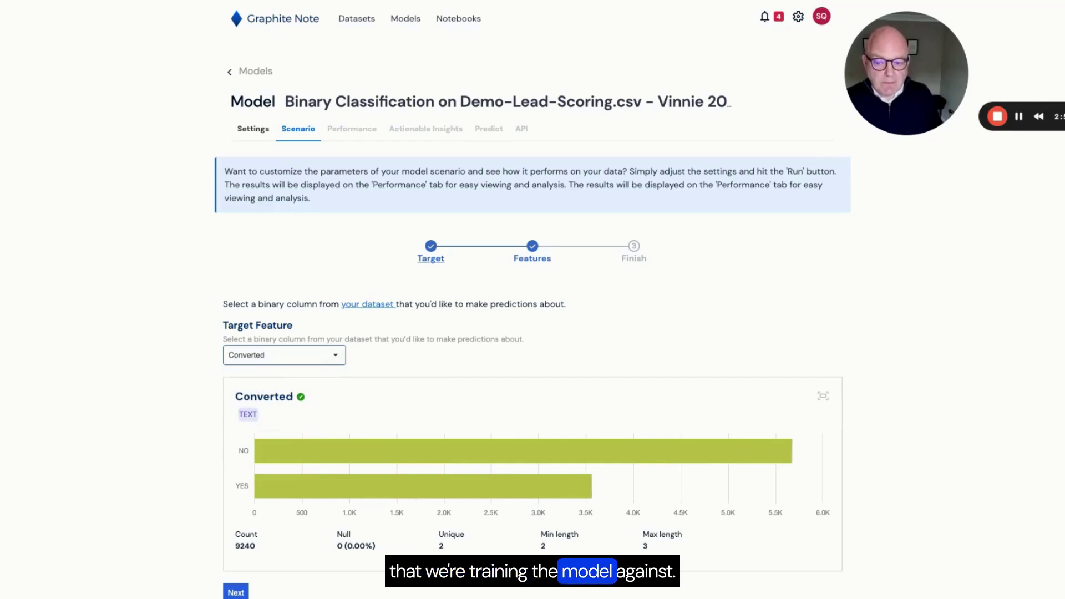
mouse_move(283, 451)
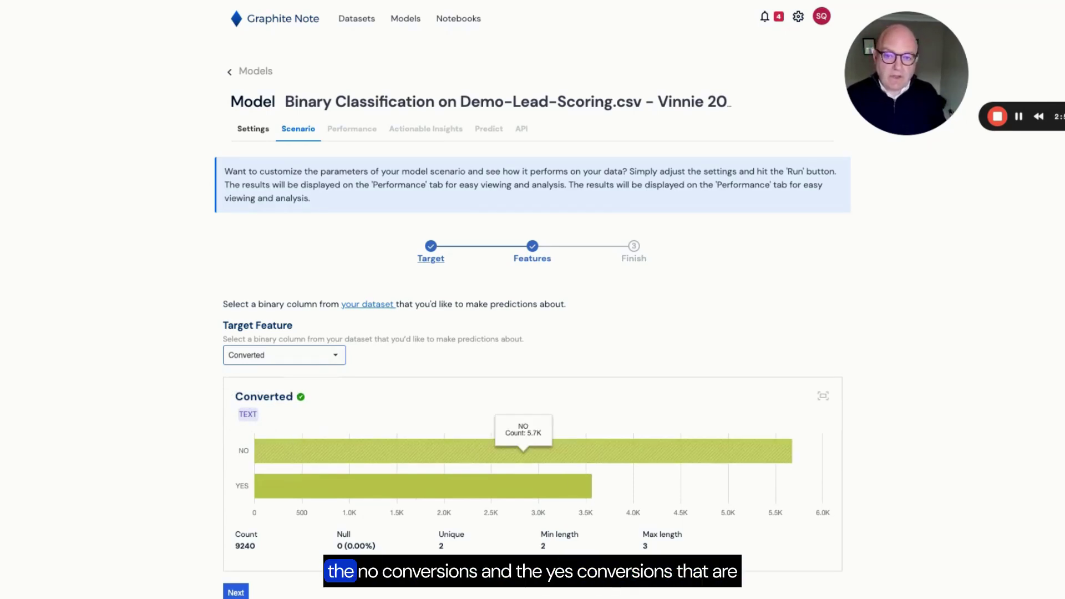
mouse_move(275, 483)
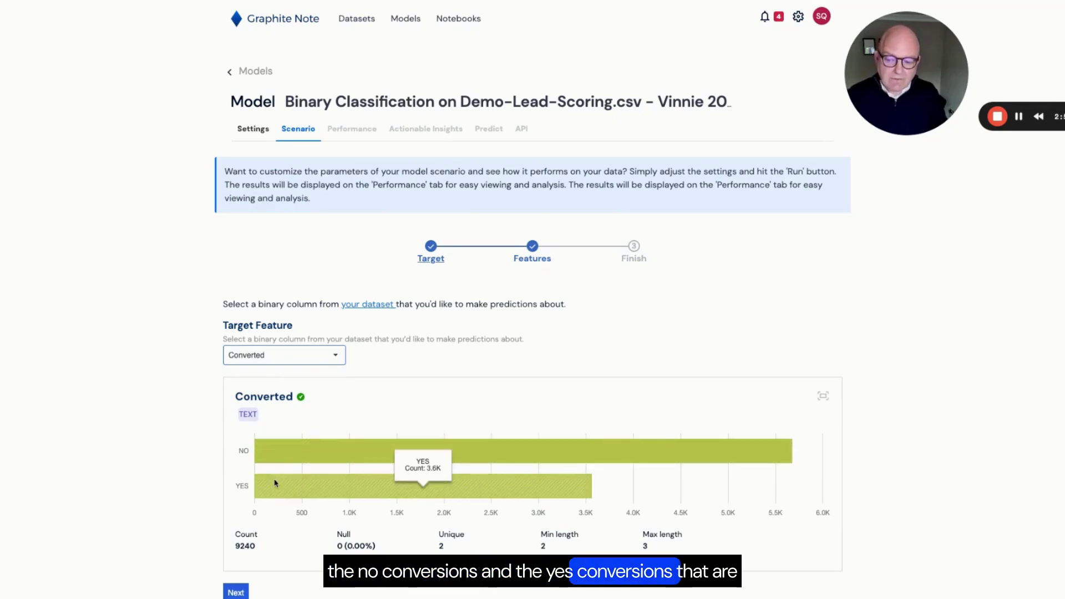
click(238, 593)
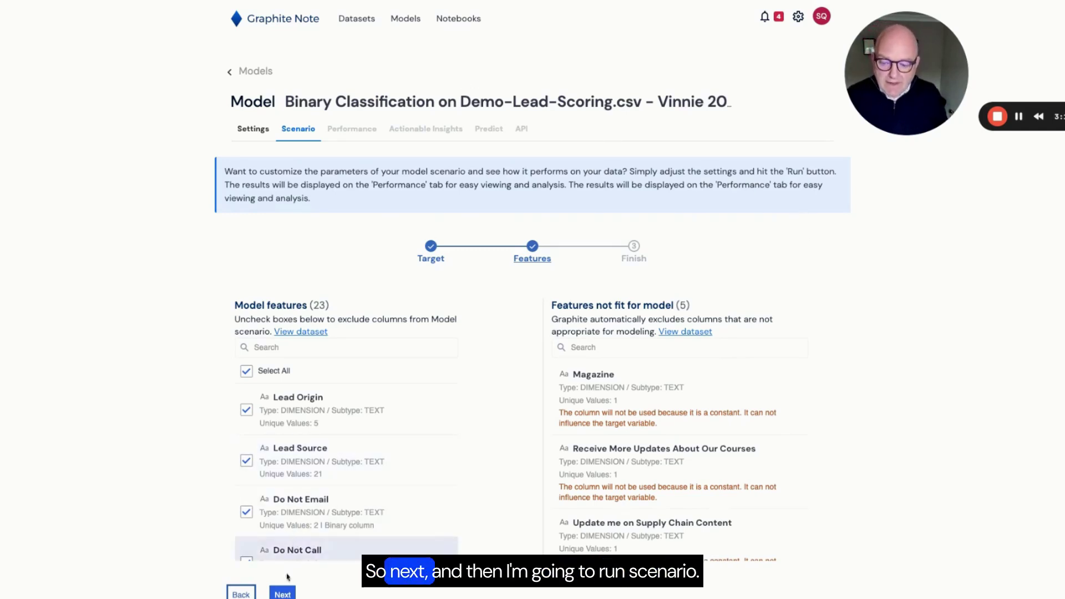
click(283, 593)
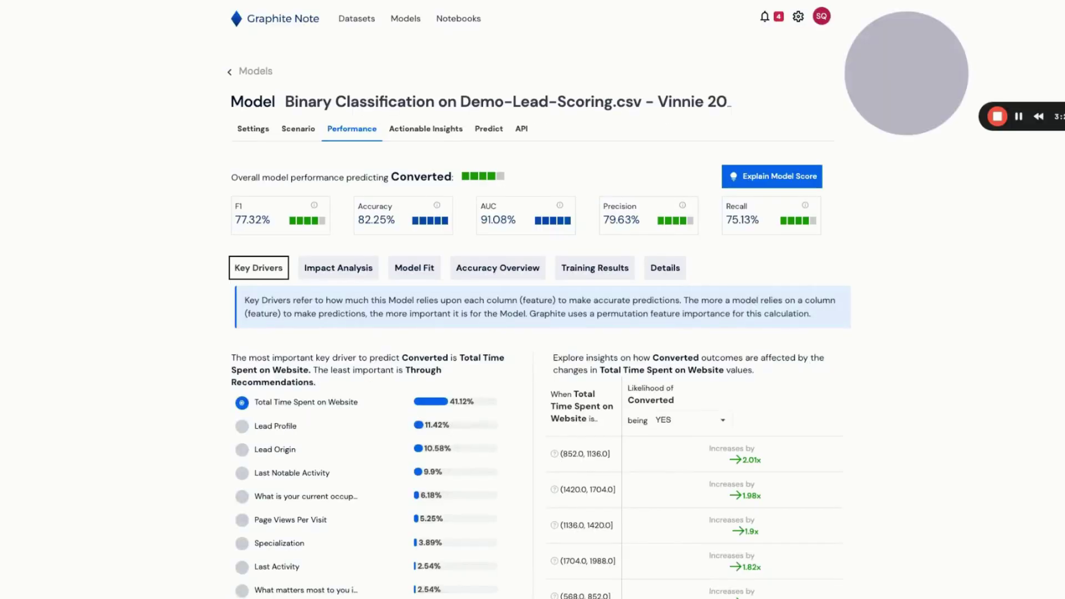
- Review the trained model's settings and examine how Total Time Spent on Website affects conversion among the key drivers
click(252, 131)
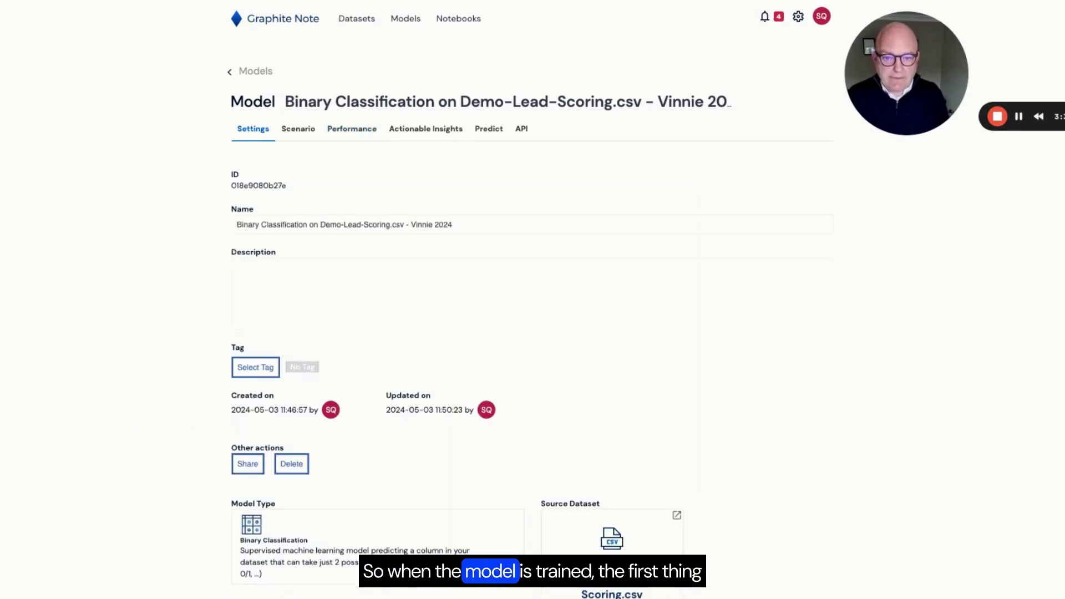
click(344, 131)
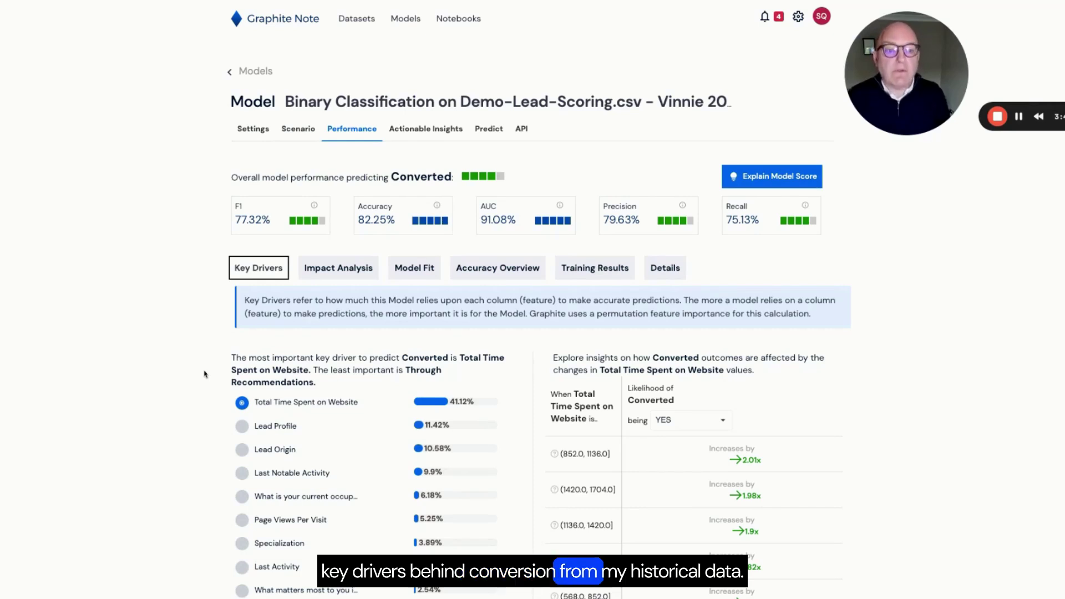
scroll(204, 374, down, 1)
scroll(214, 360, down, 1)
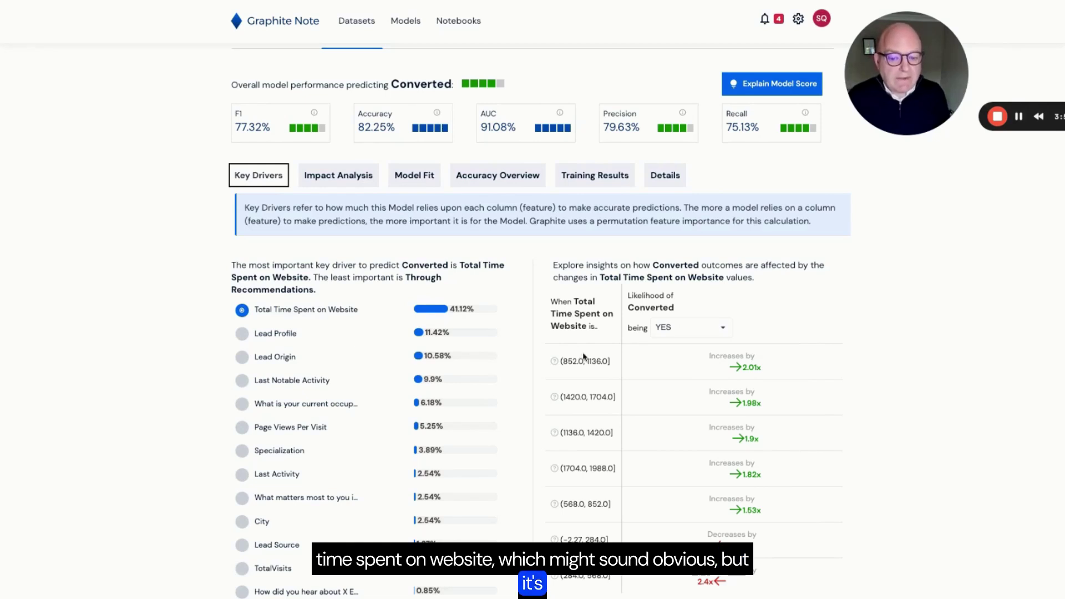
mouse_move(578, 401)
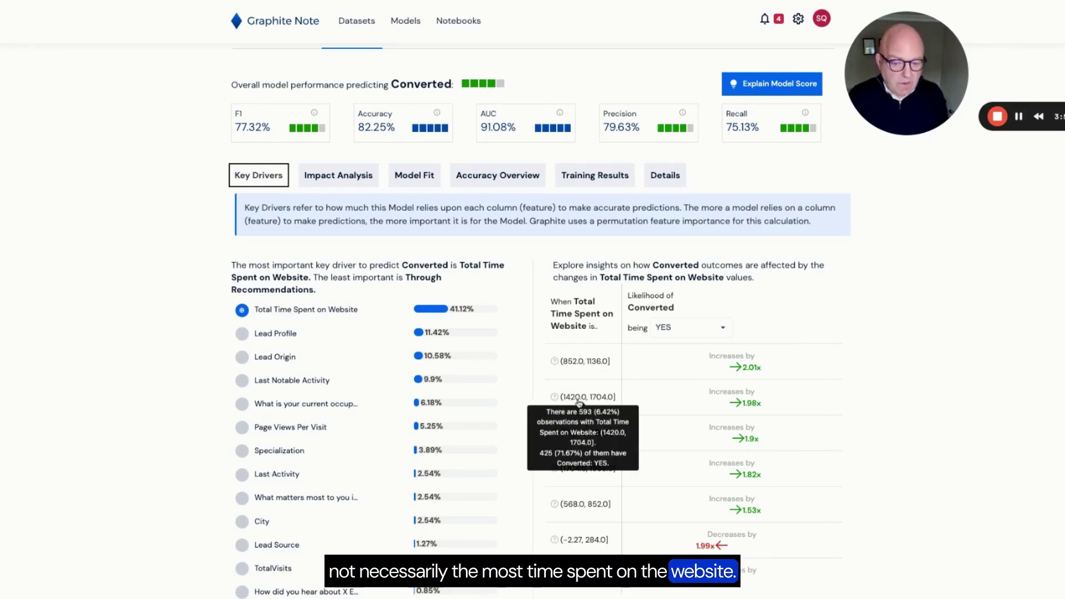
mouse_move(604, 370)
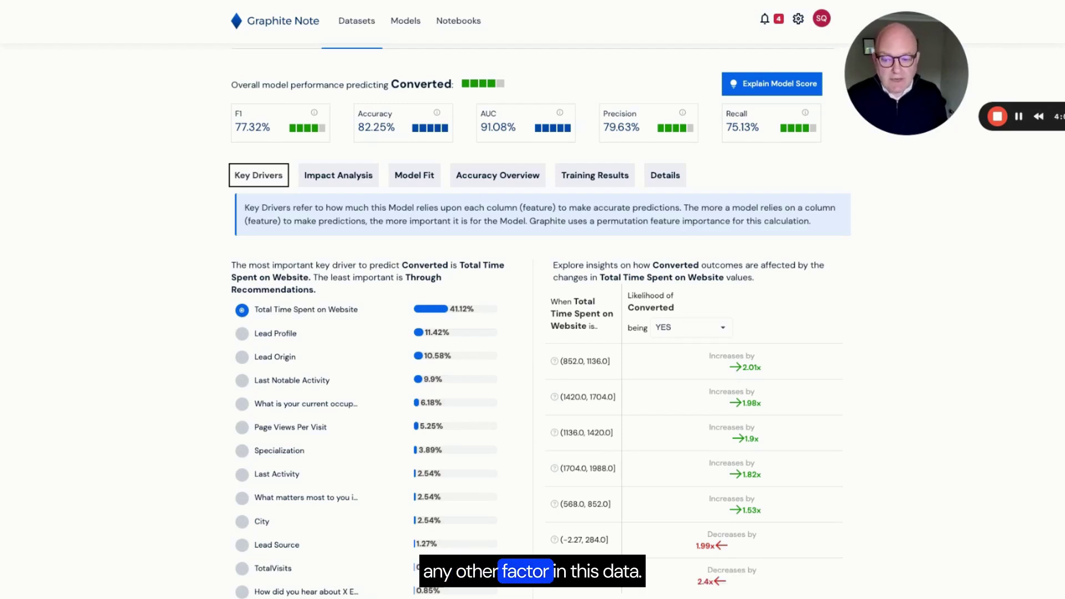
- Examine how Lead Profile, Lead Origin and Last Notable Activity affect conversion, and check the explanations of the performance metrics
click(241, 335)
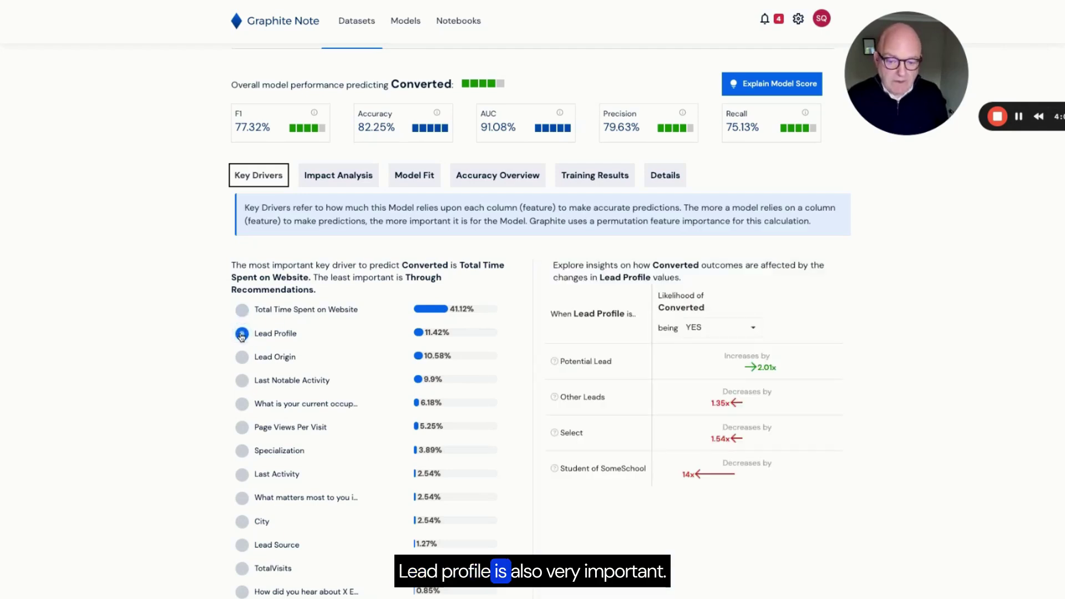
click(243, 358)
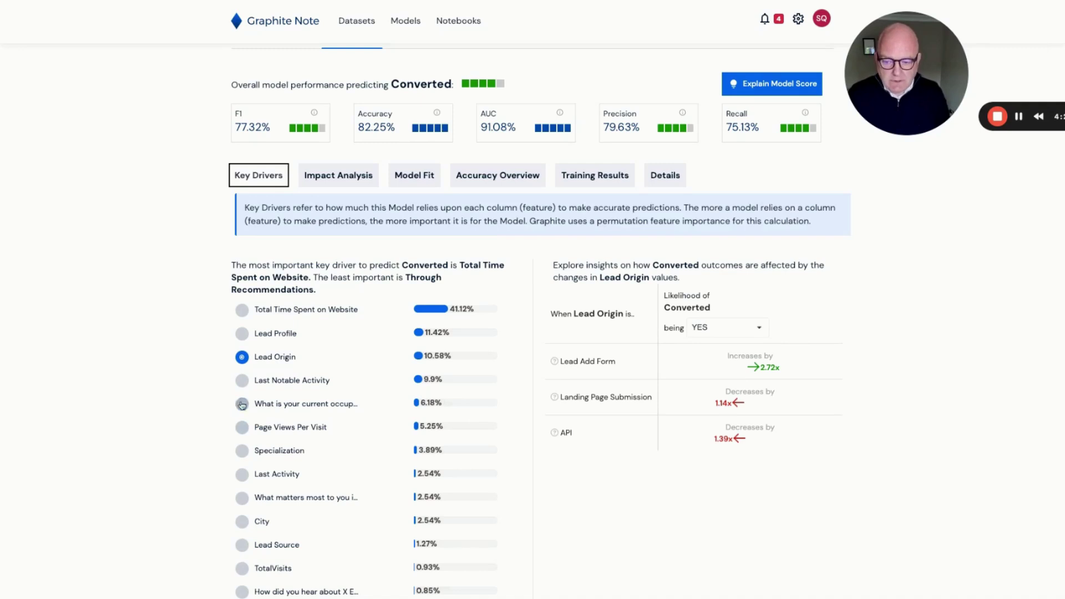
click(242, 380)
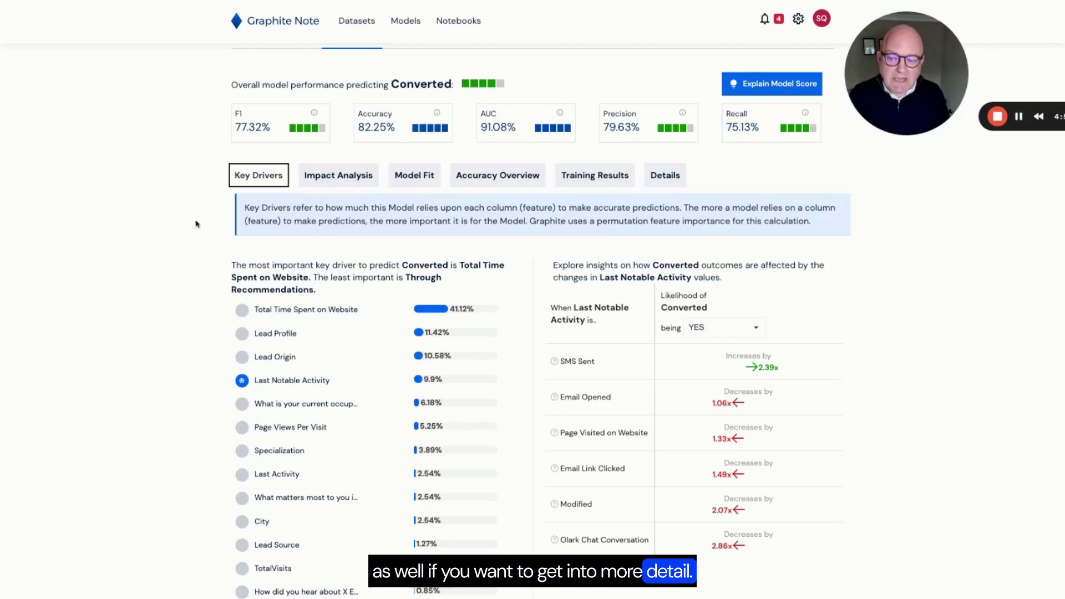
mouse_move(315, 116)
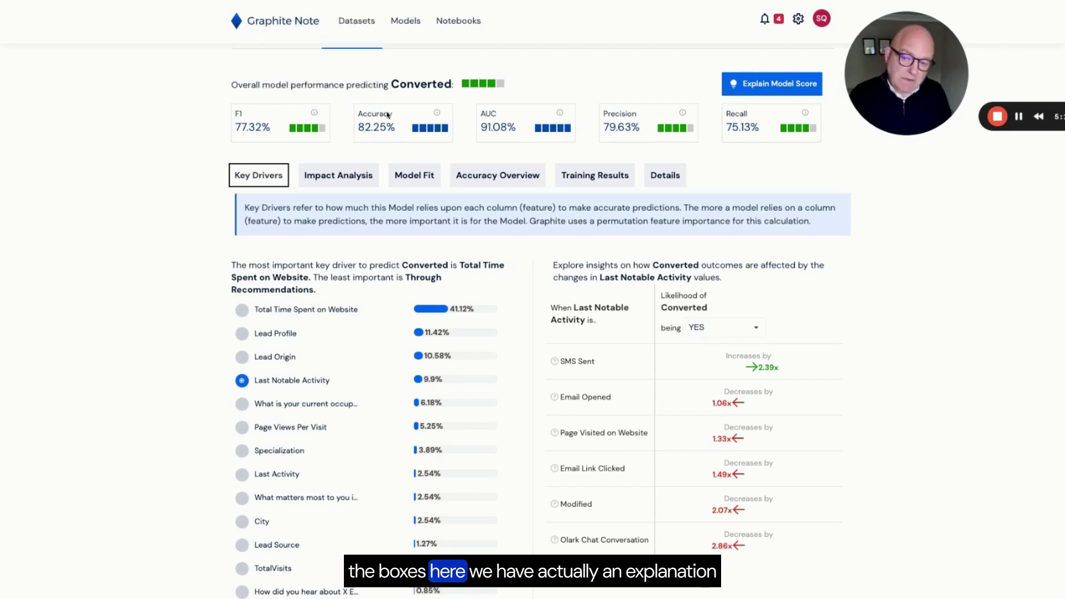
mouse_move(438, 114)
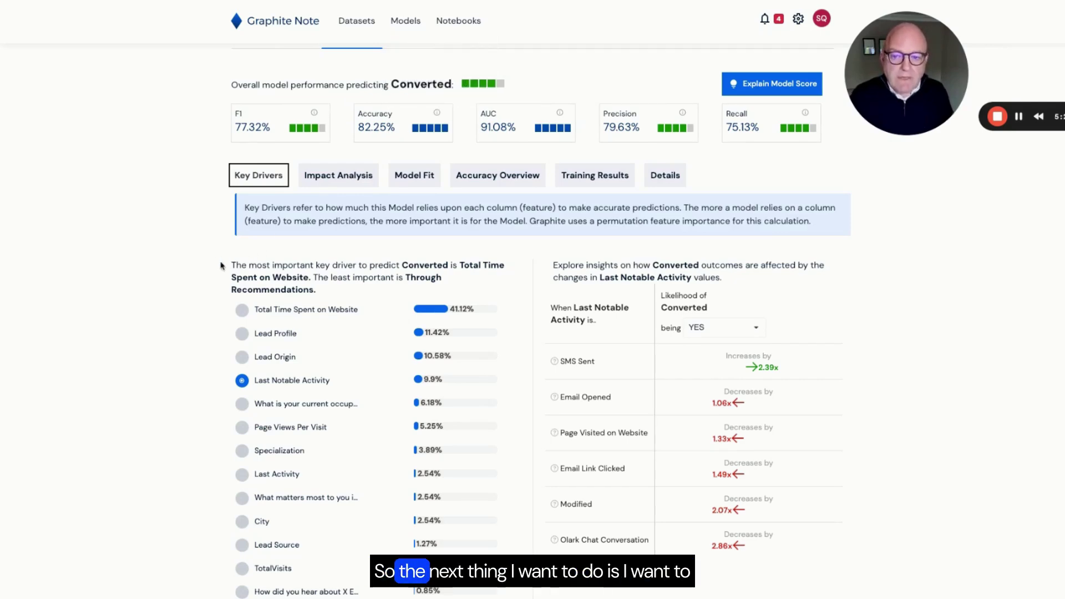
- In the model's what-if prediction, set Last Notable Activity to SMS Sent and Total Time Spent on Website to 100
scroll(357, 110, up, 1)
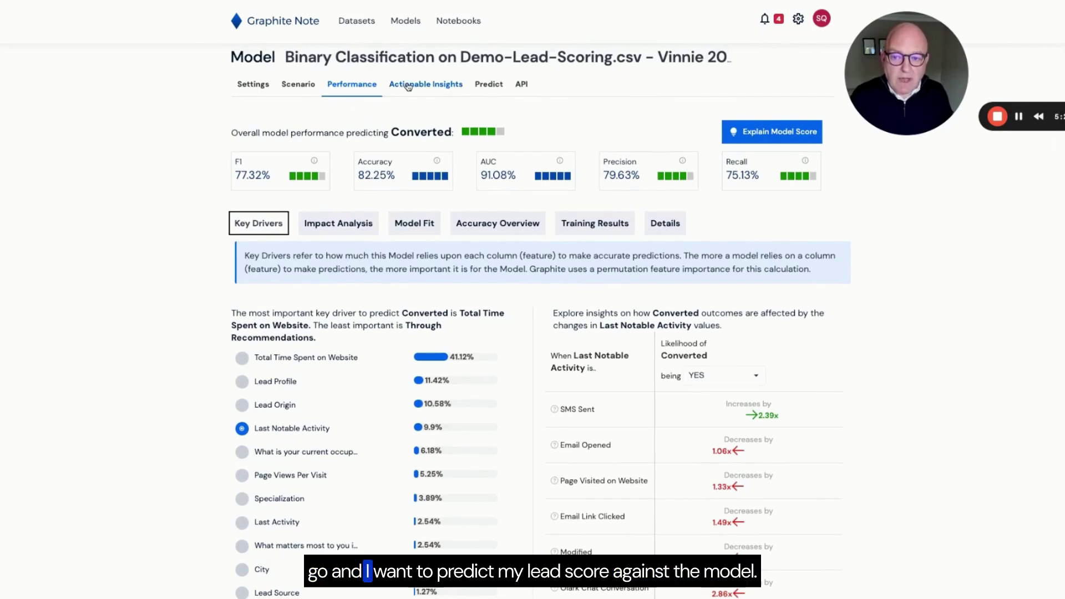
click(480, 85)
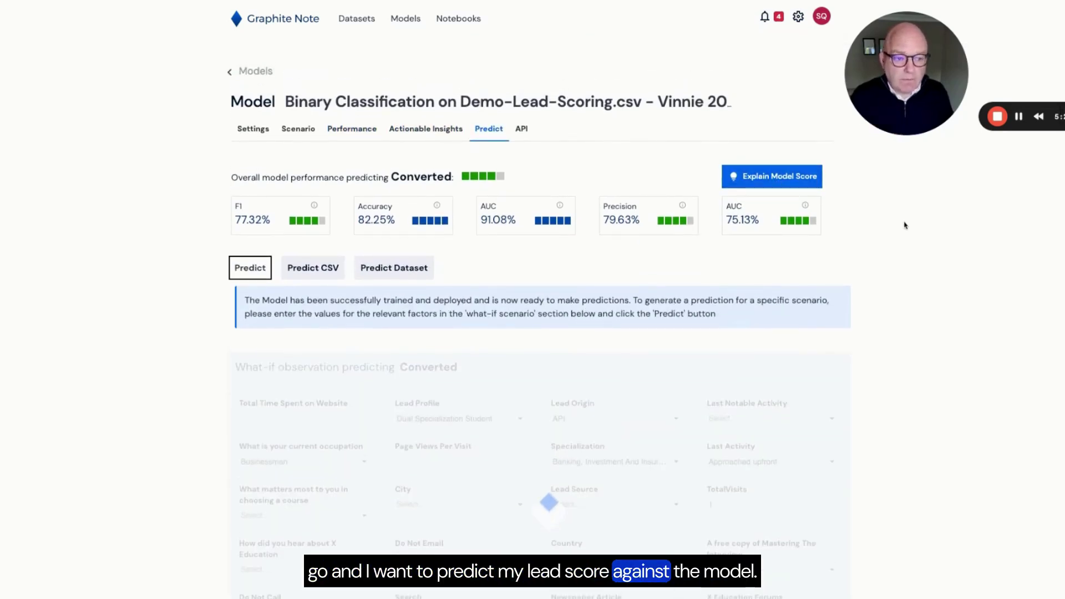
scroll(904, 226, down, 3)
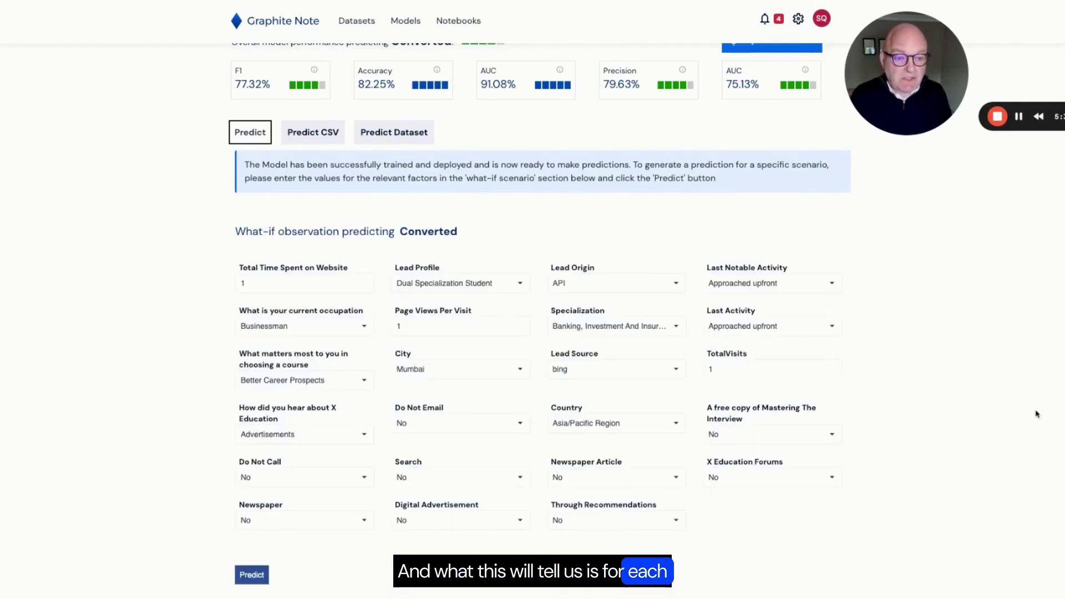
scroll(982, 388, down, 3)
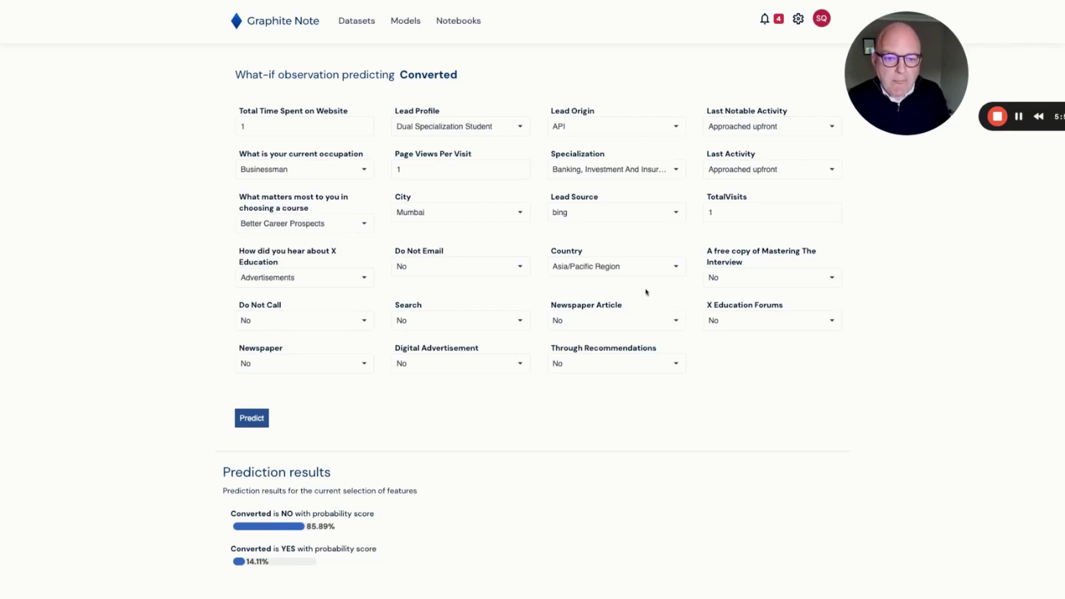
click(786, 128)
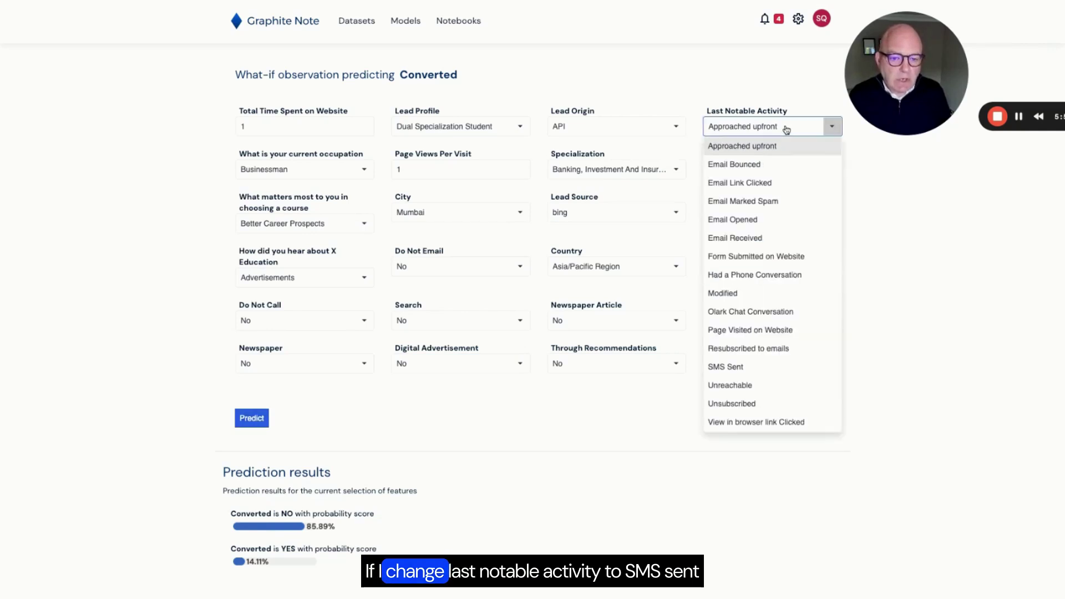
click(736, 368)
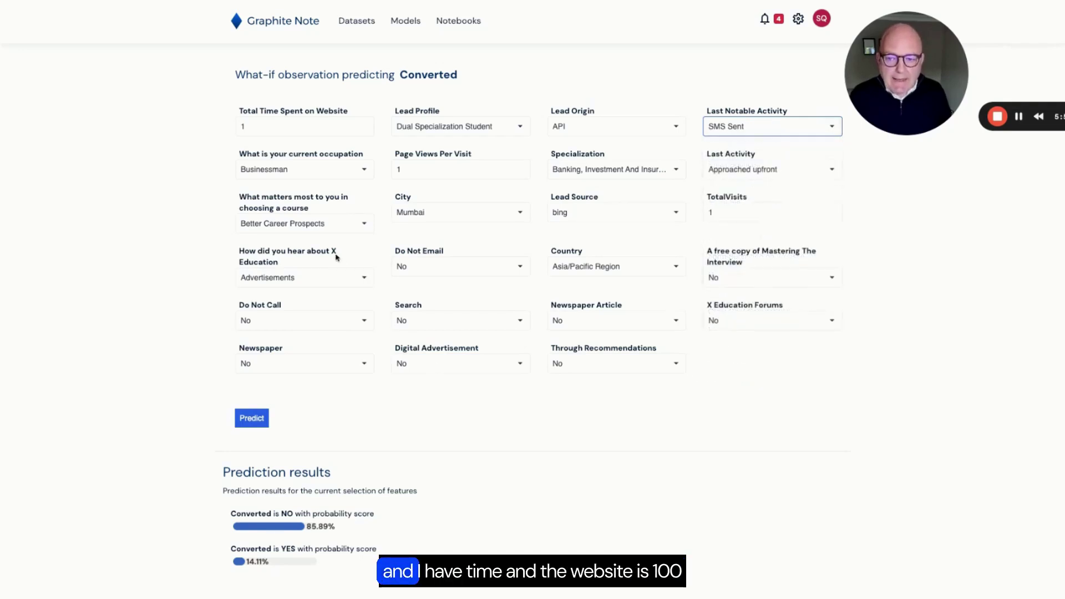
click(295, 127)
text(00)
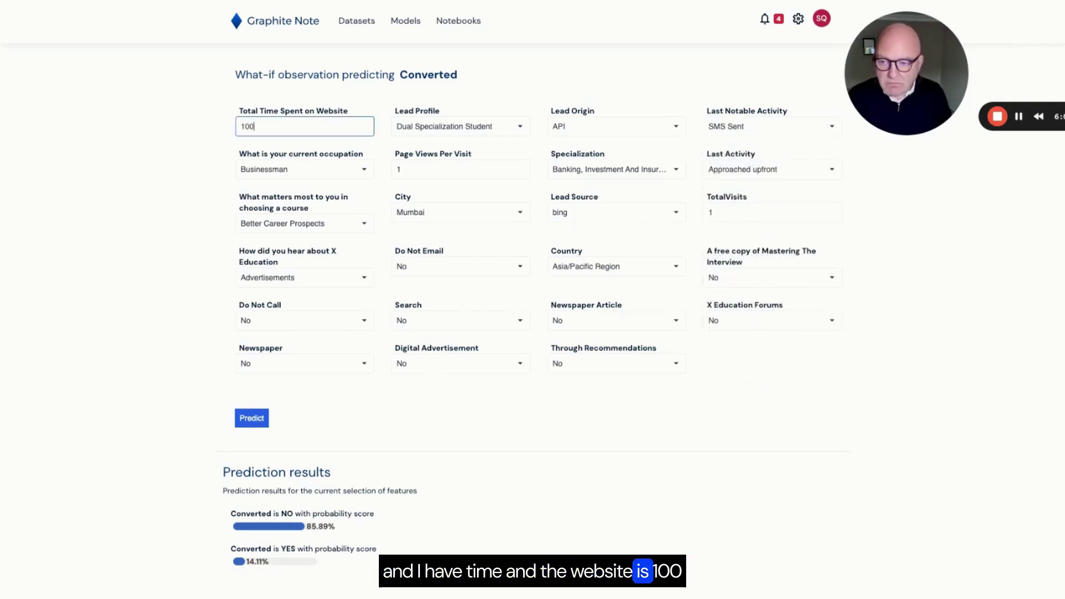
- Run the what-if prediction with the current values, and repeat it with Lead Origin set to Lead Add Form
click(253, 418)
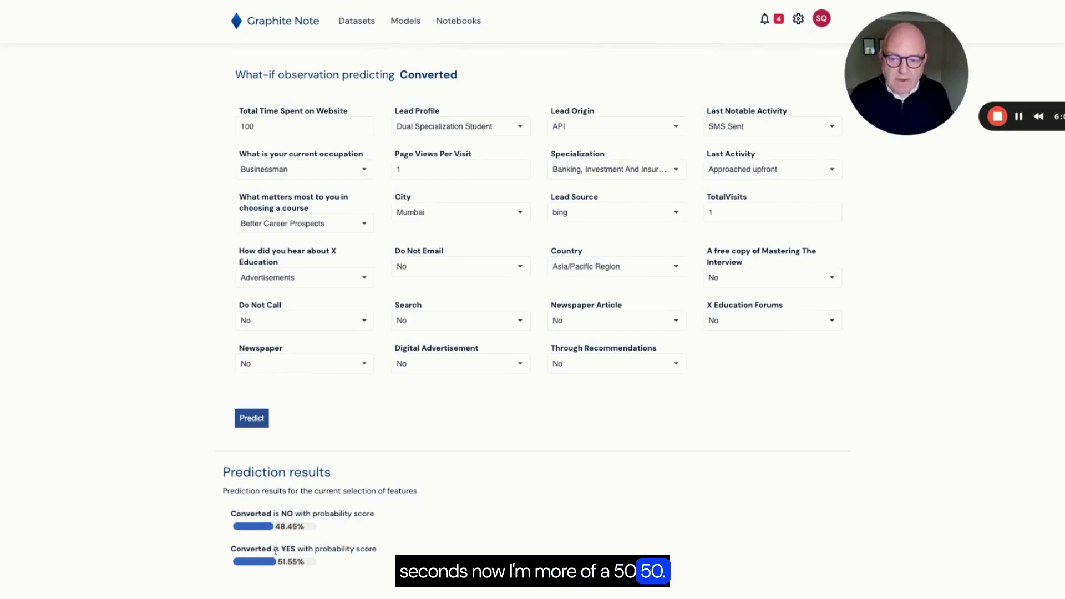
click(668, 212)
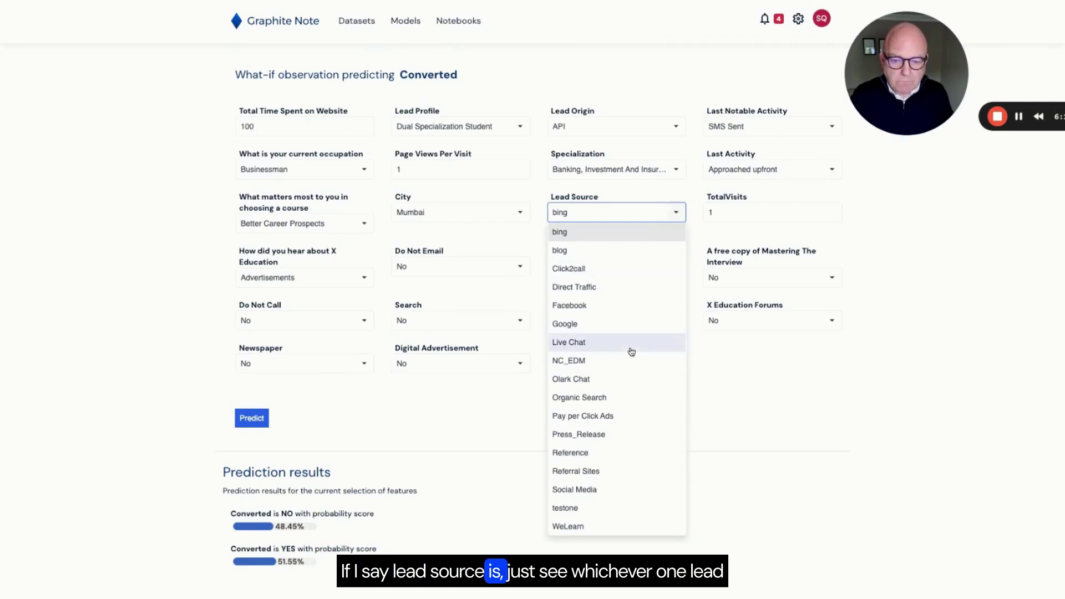
click(662, 135)
click(600, 184)
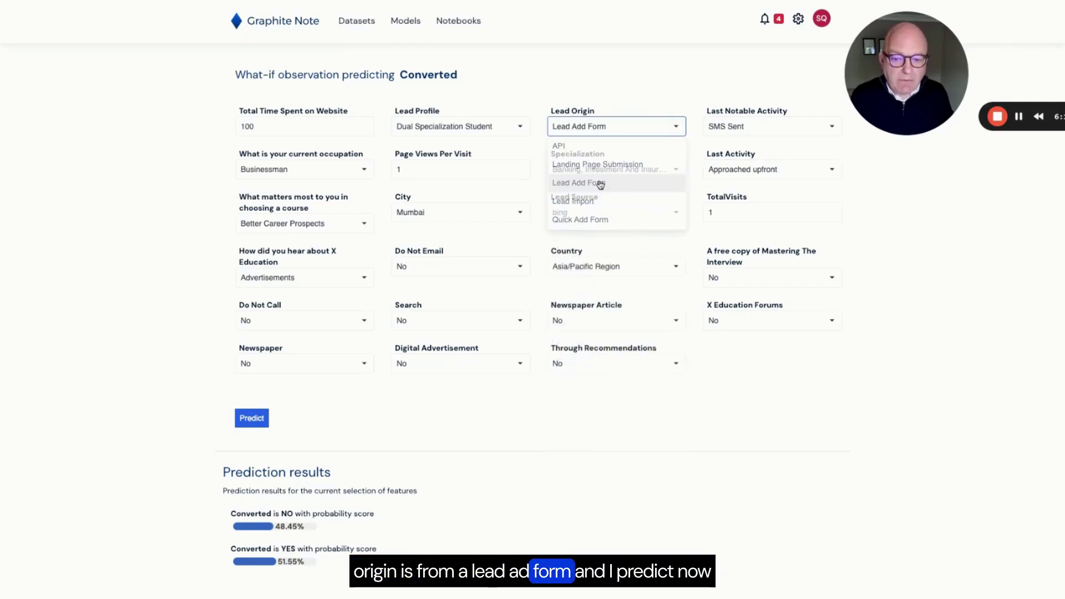
click(253, 420)
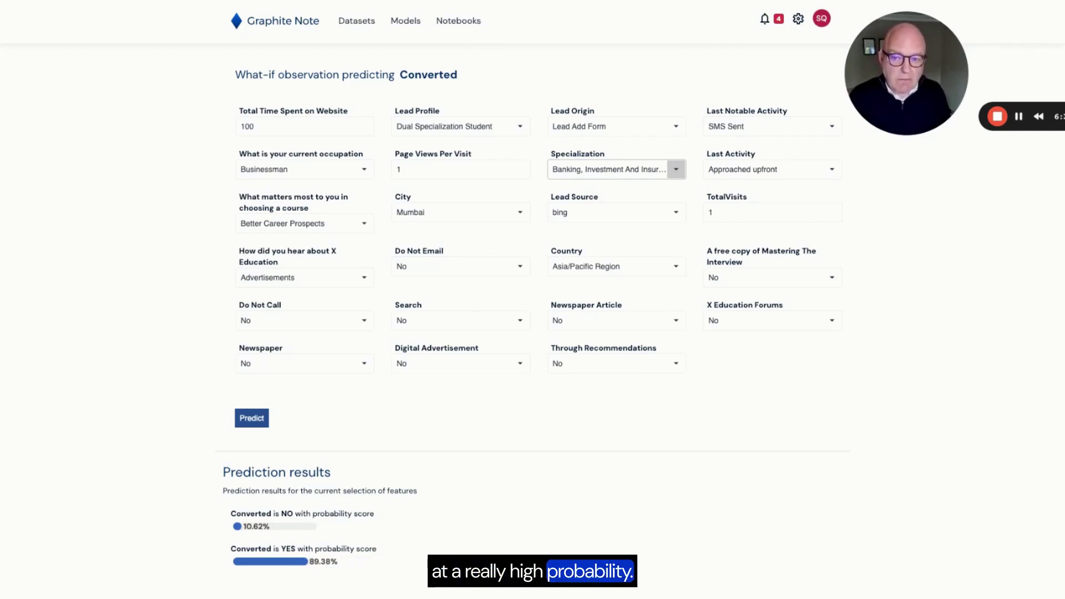
- Review the model's key drivers of conversion again and return to the what-if prediction form
scroll(532, 320, up, 2)
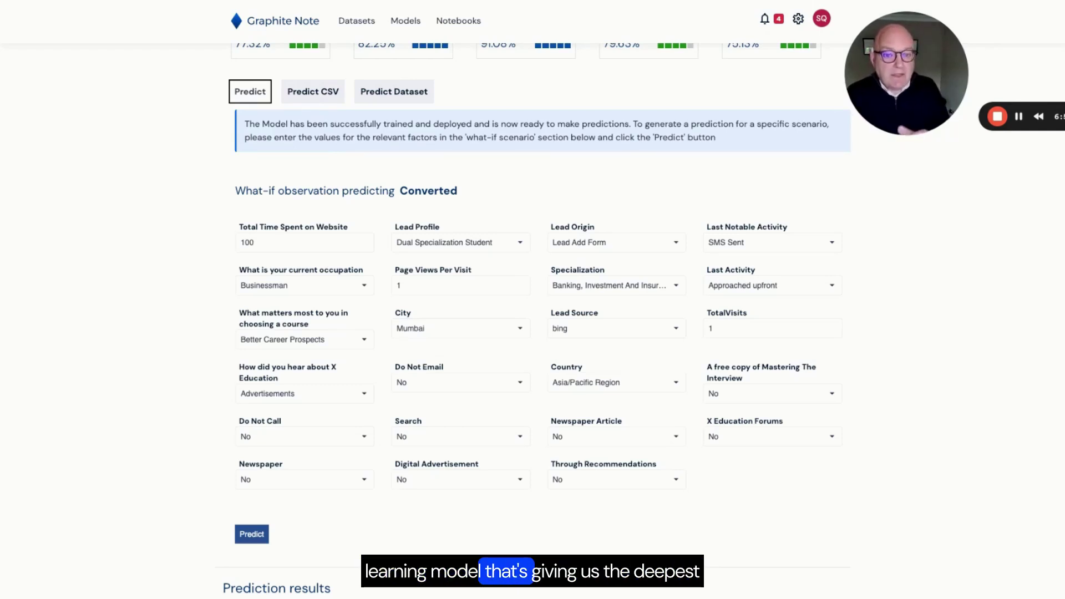
scroll(532, 321, up, 3)
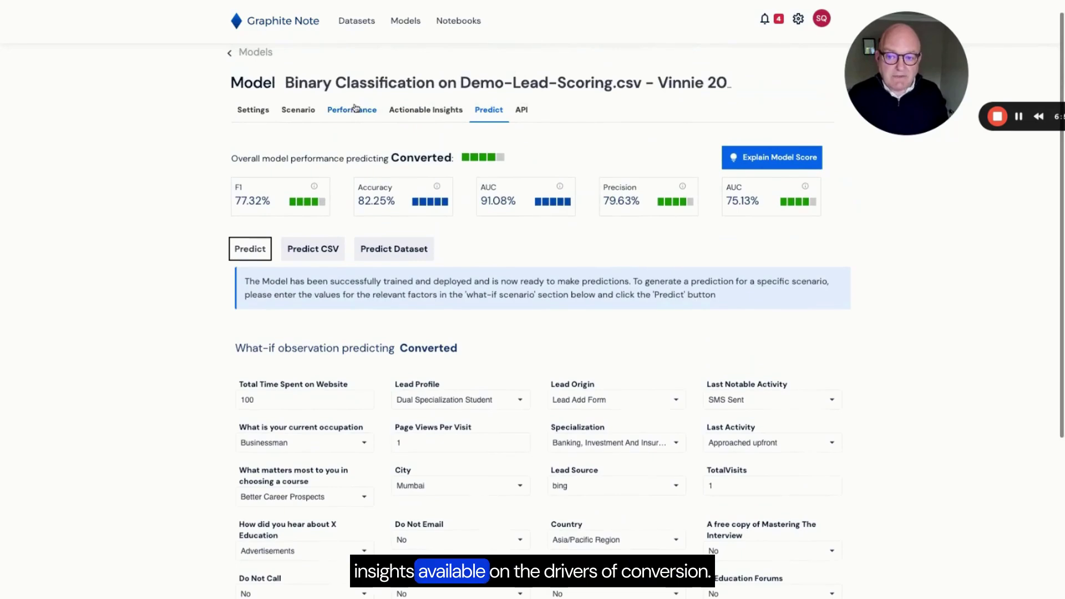
click(352, 98)
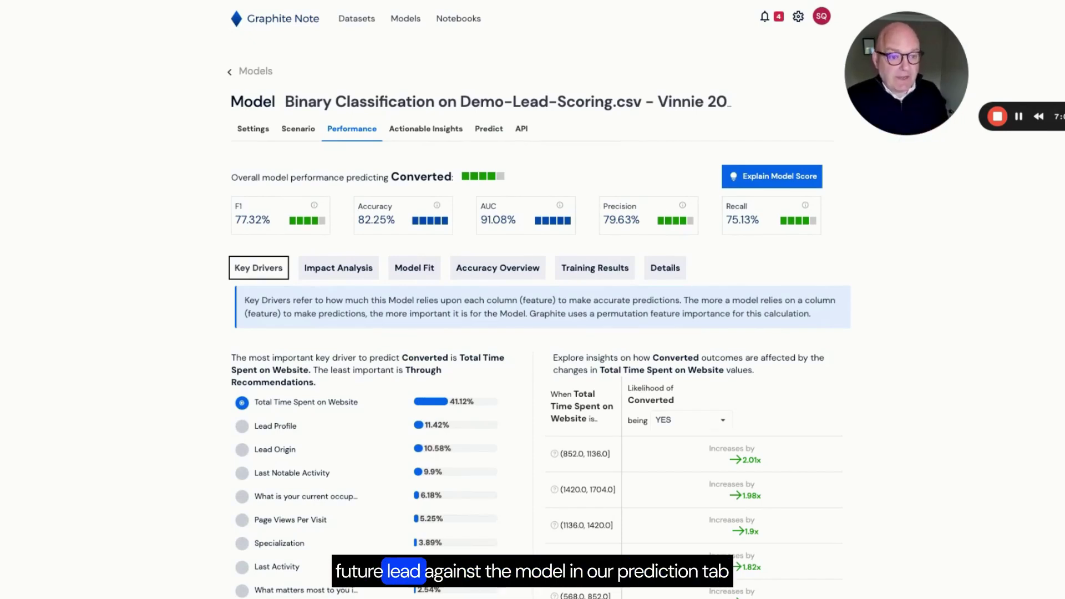
click(488, 129)
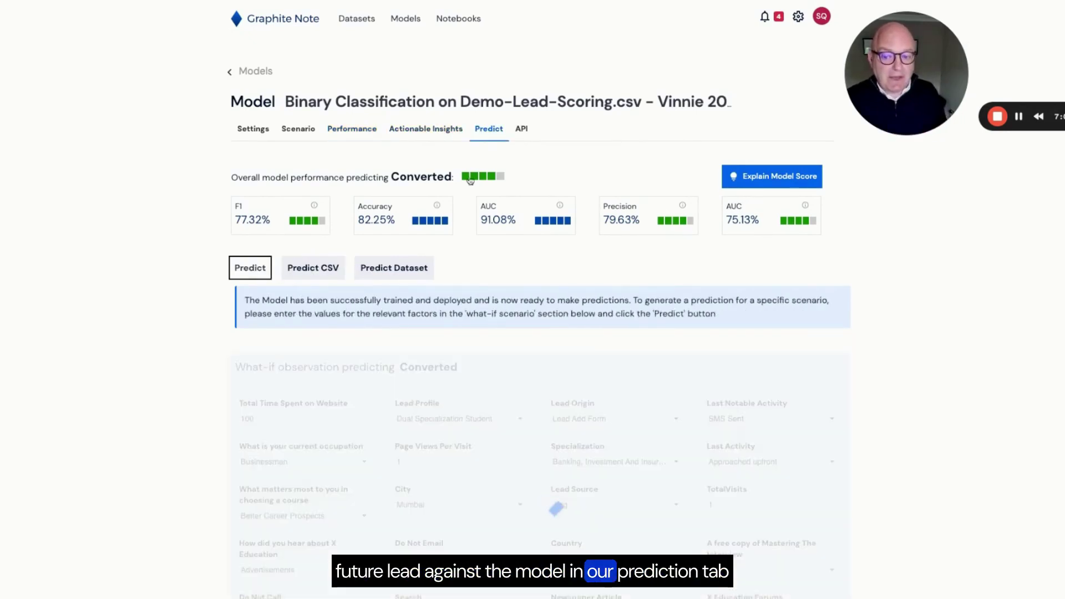
scroll(468, 189, down, 3)
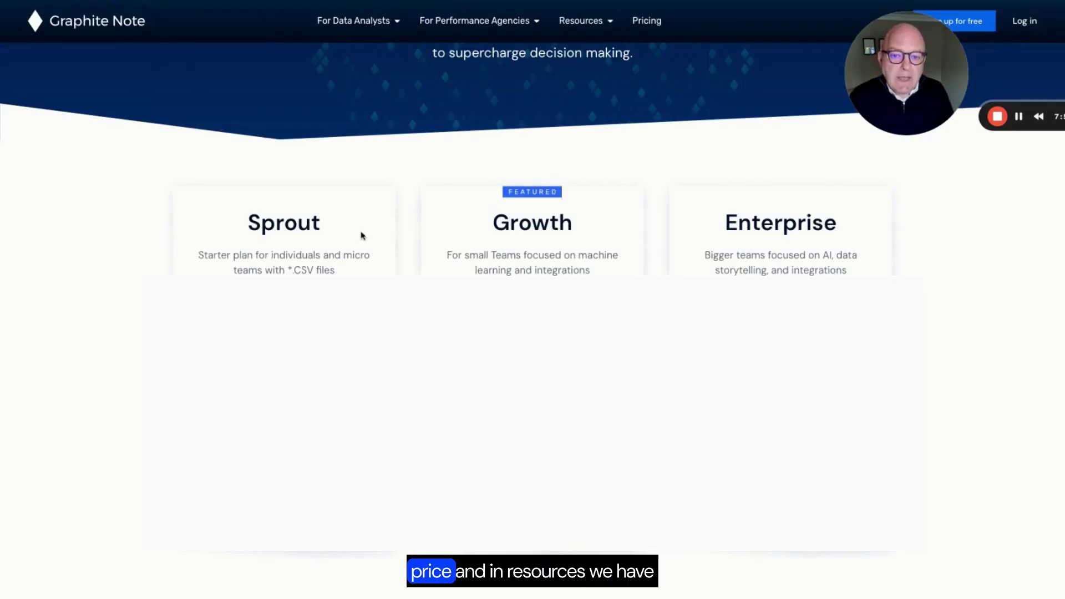
- Show the resources offered on the Graphite Note website, including the product documentation
mouse_move(602, 36)
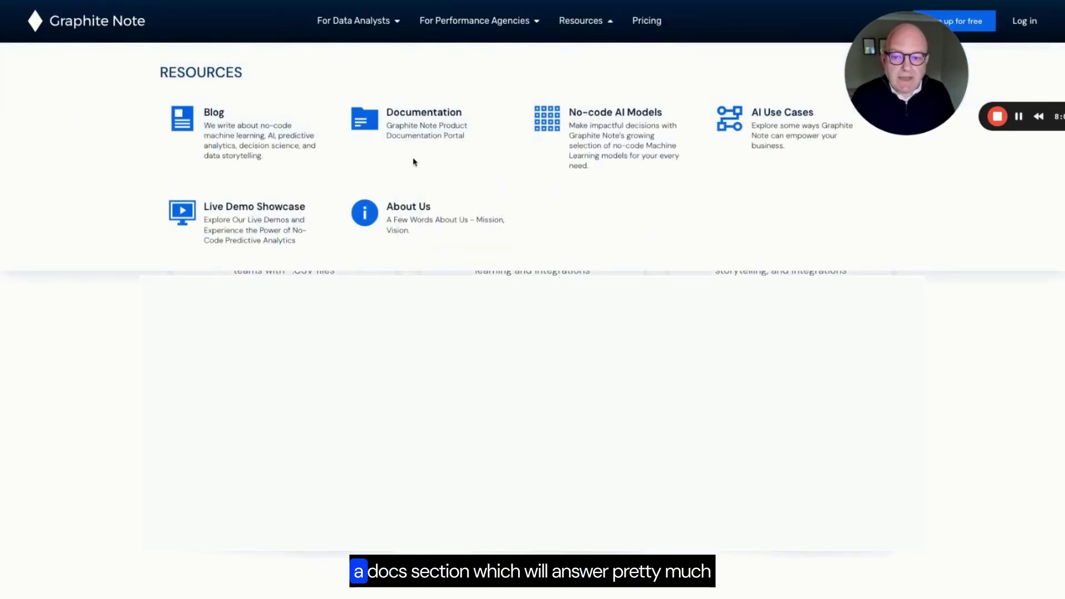